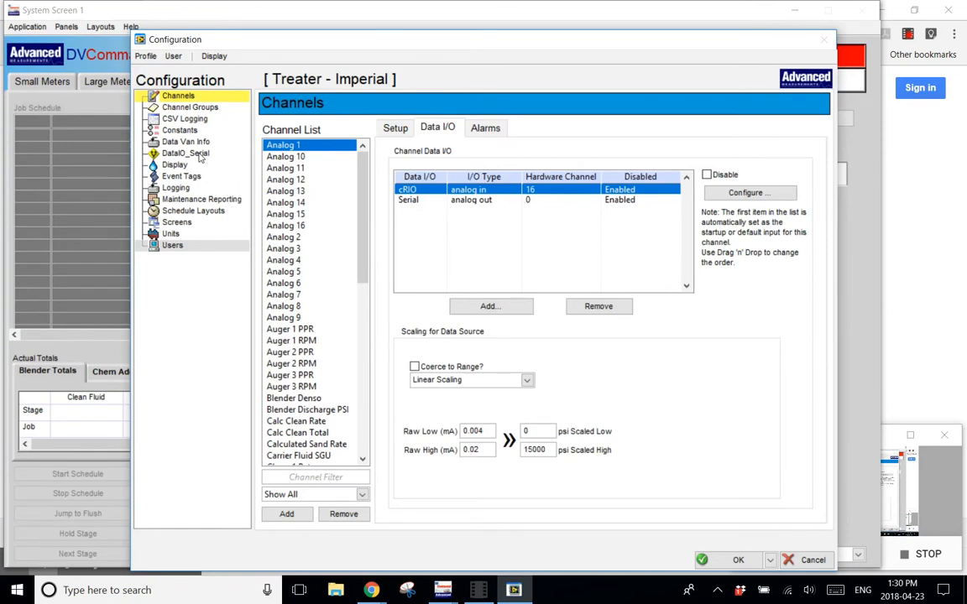
# Log in to the configuration with the etech username and the account password.
pyautogui.click(172, 57)
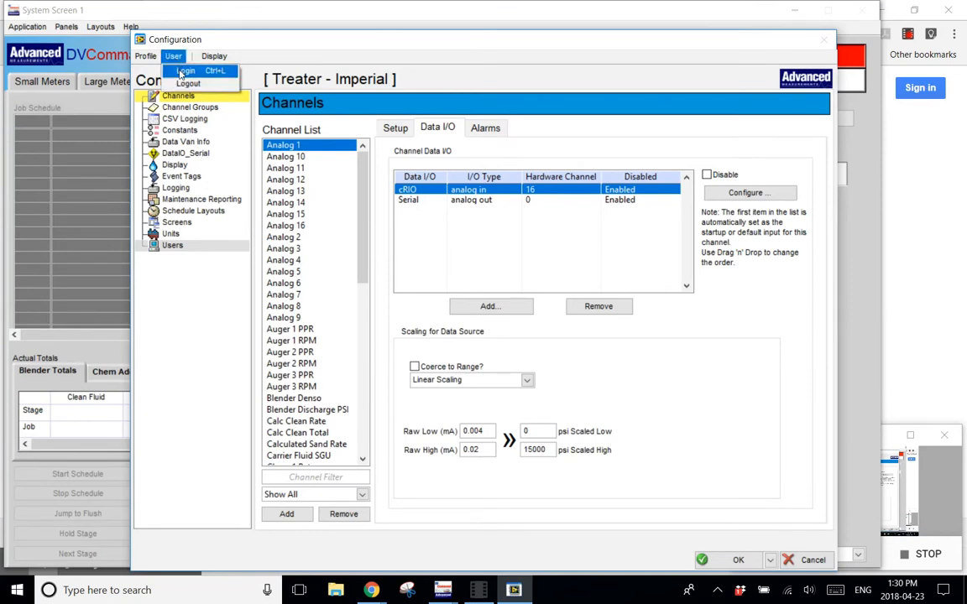
pyautogui.click(183, 71)
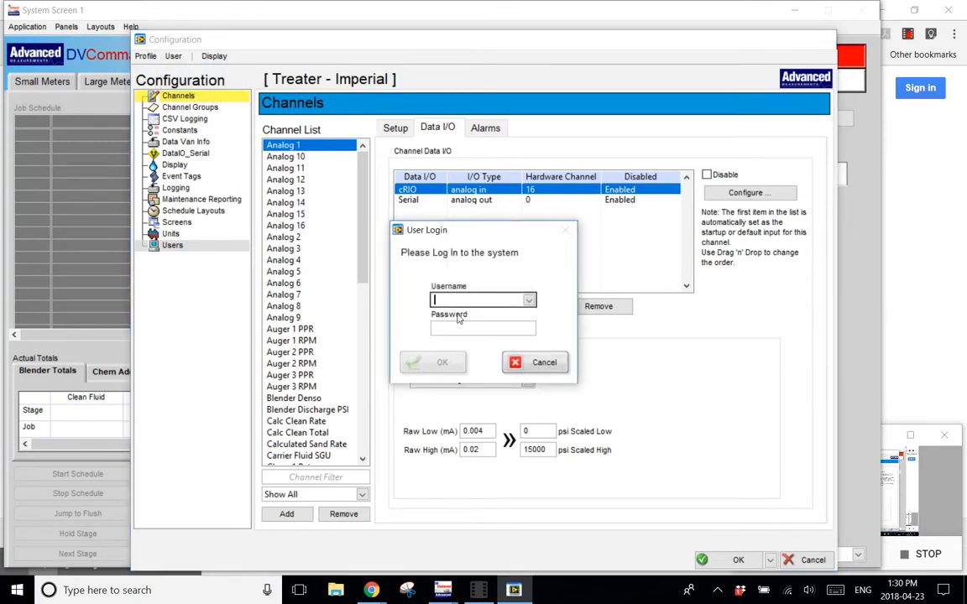
pyautogui.write('etech')
pyautogui.click(459, 325)
pyautogui.write('***')
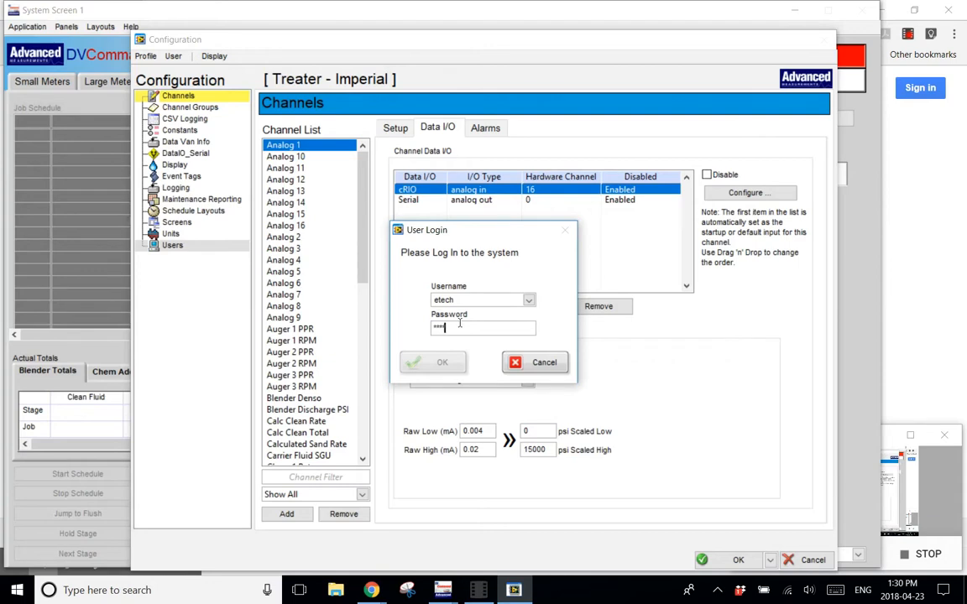
pyautogui.write('*')
pyautogui.click(435, 362)
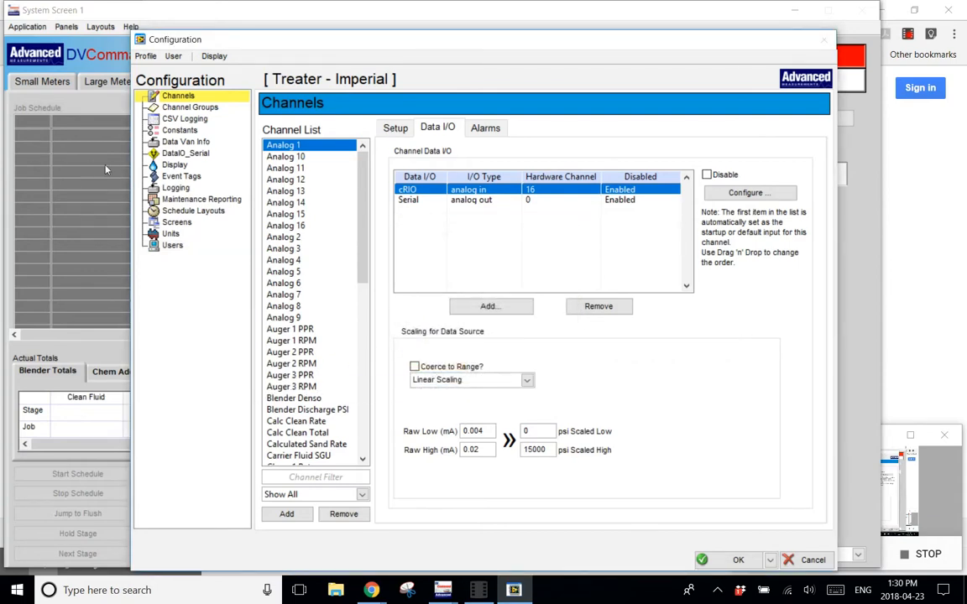
# Open the DataIO_Serial configuration, review the COM 2 and COM 3 port settings, and return to COM 1.
pyautogui.click(186, 153)
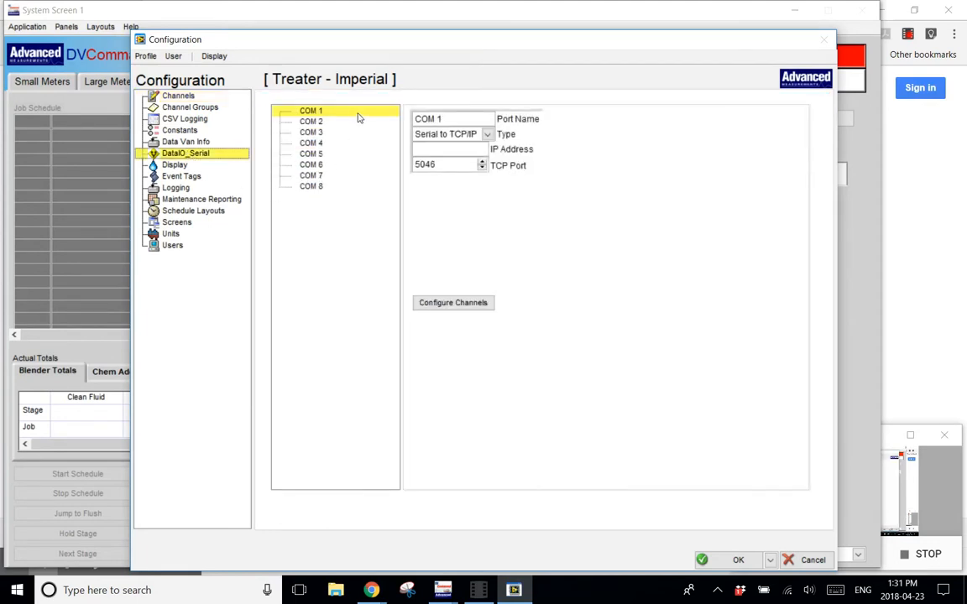
pyautogui.click(277, 121)
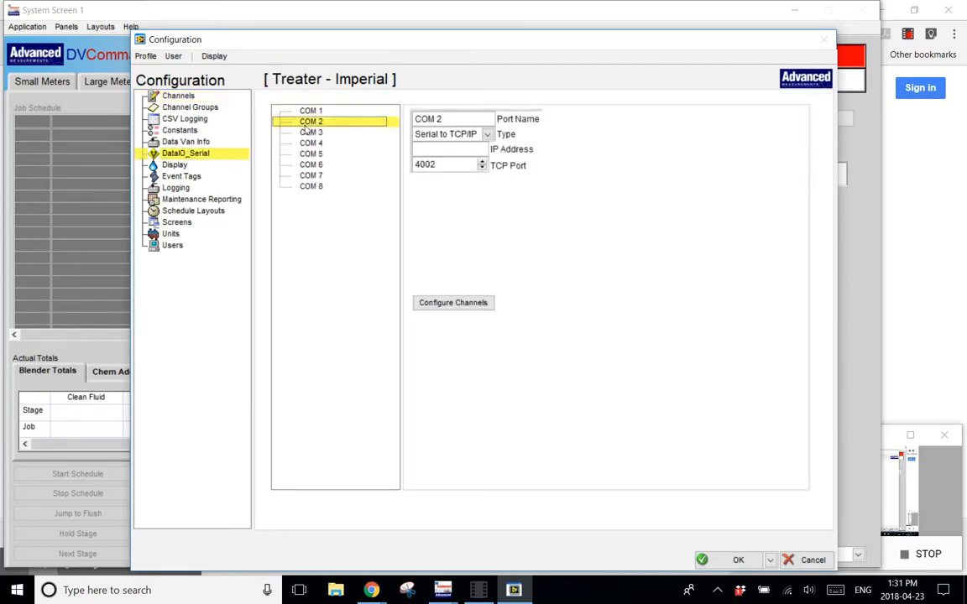
pyautogui.click(274, 132)
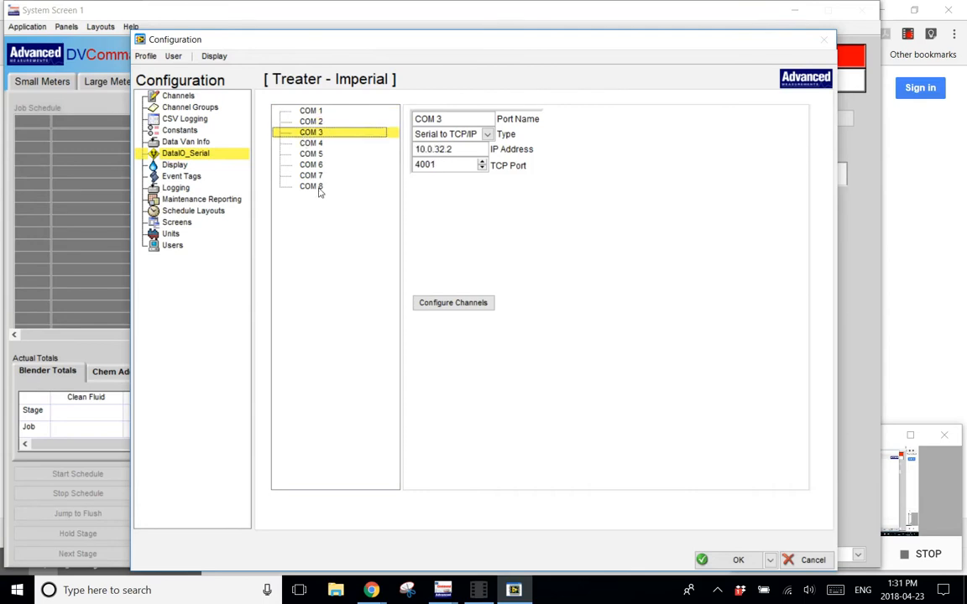
pyautogui.click(284, 109)
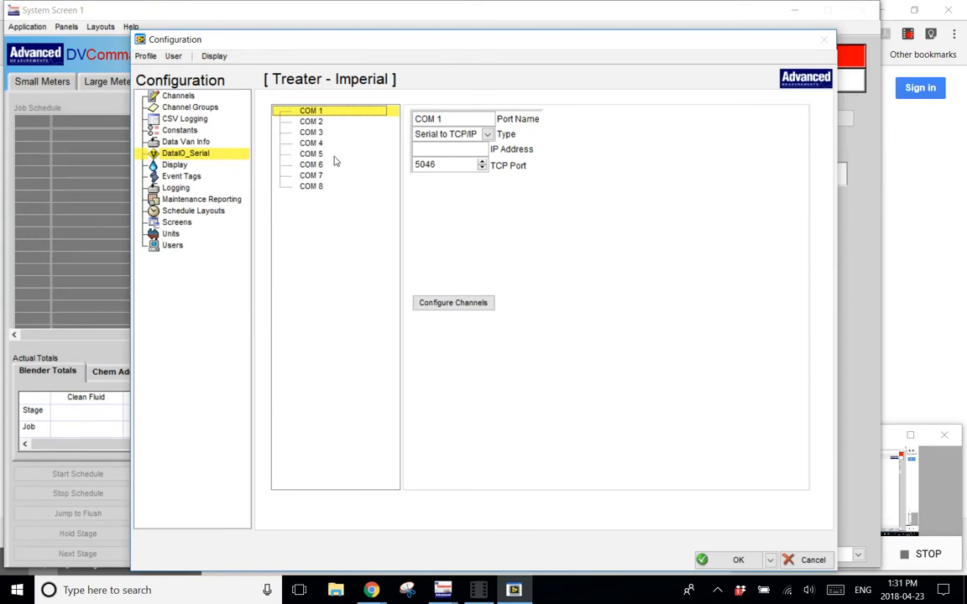
# Switch COM 1's type to Direct to Serial to view its port settings, and restore Serial to TCP/IP.
pyautogui.click(488, 135)
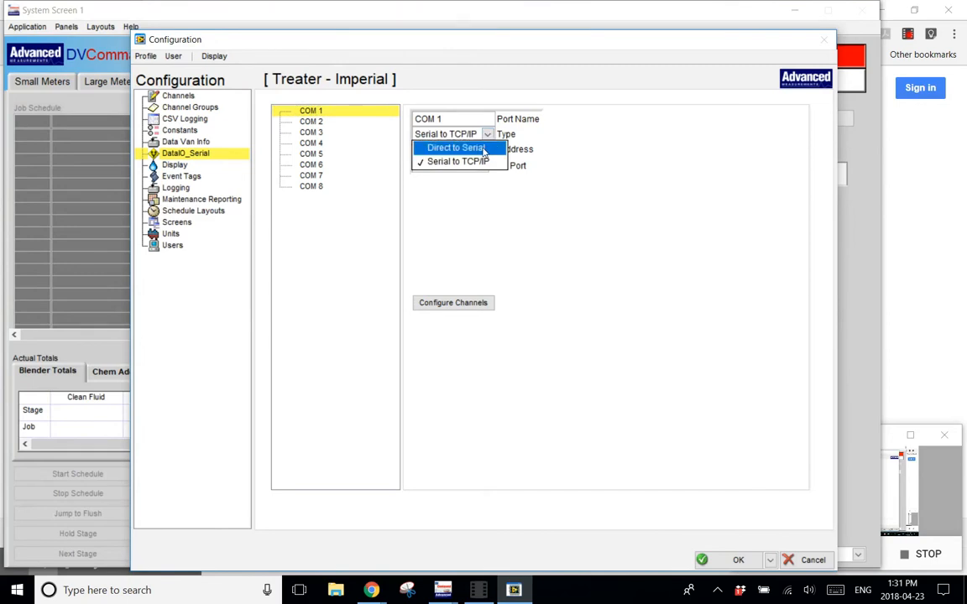
pyautogui.click(483, 149)
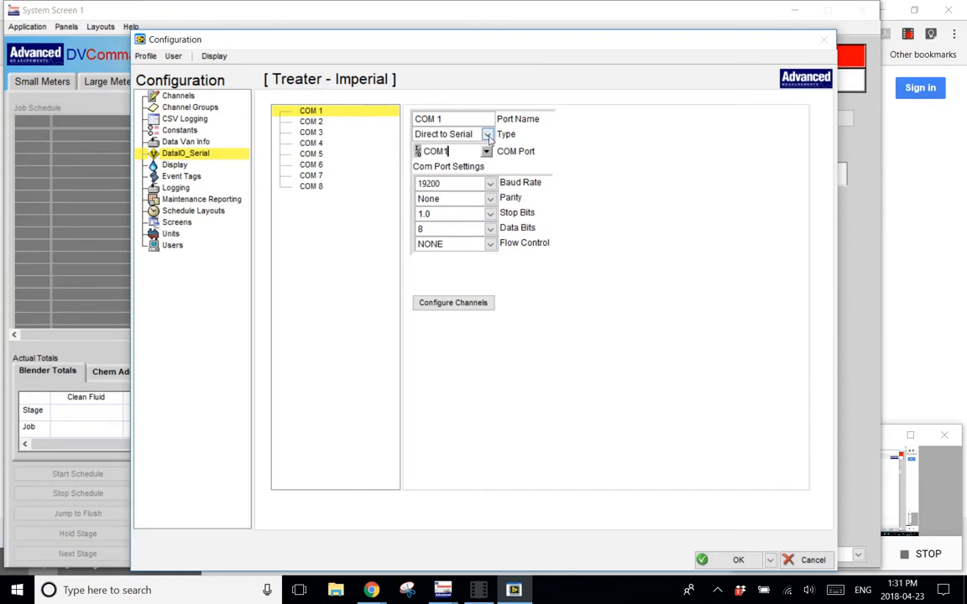
pyautogui.click(440, 134)
pyautogui.click(480, 162)
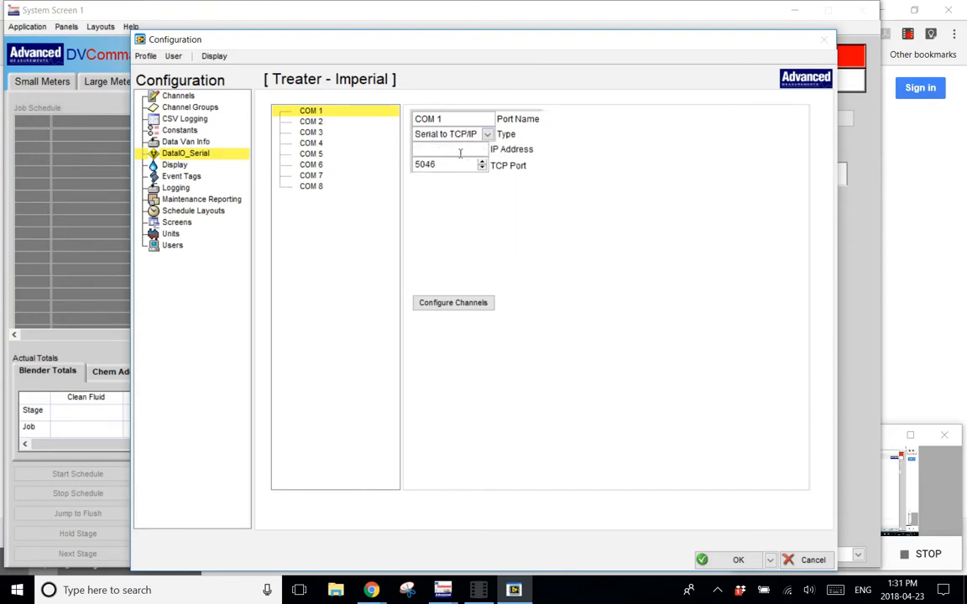
# Enter an IP address starting with 10.0.32 and a TCP port for COM 1.
pyautogui.write('10.0.32.1')
pyautogui.press('Tab')
pyautogui.write('400')
# Open COM 1's channel configuration and choose Enable Serial Input in the port setup.
pyautogui.click(452, 303)
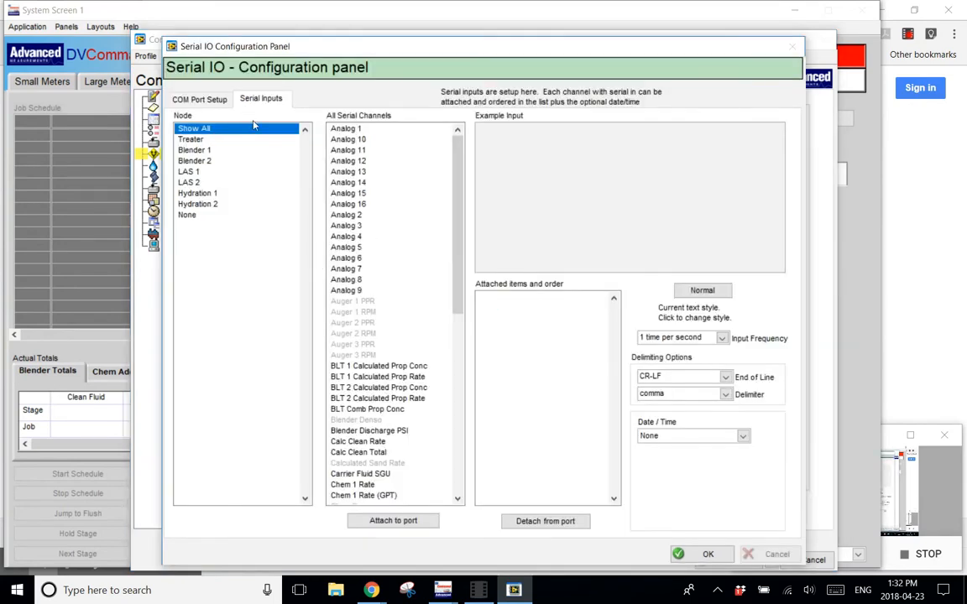
pyautogui.click(198, 101)
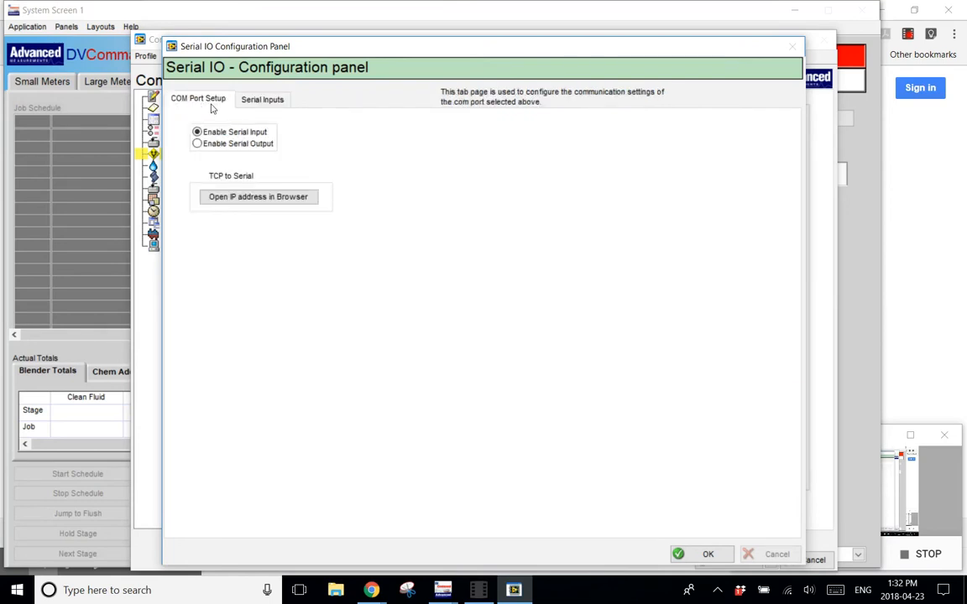
pyautogui.click(198, 144)
pyautogui.click(197, 133)
# Attach the Calc Clean Rate and Chem 1 Rate channels to the port as serial inputs.
pyautogui.click(245, 101)
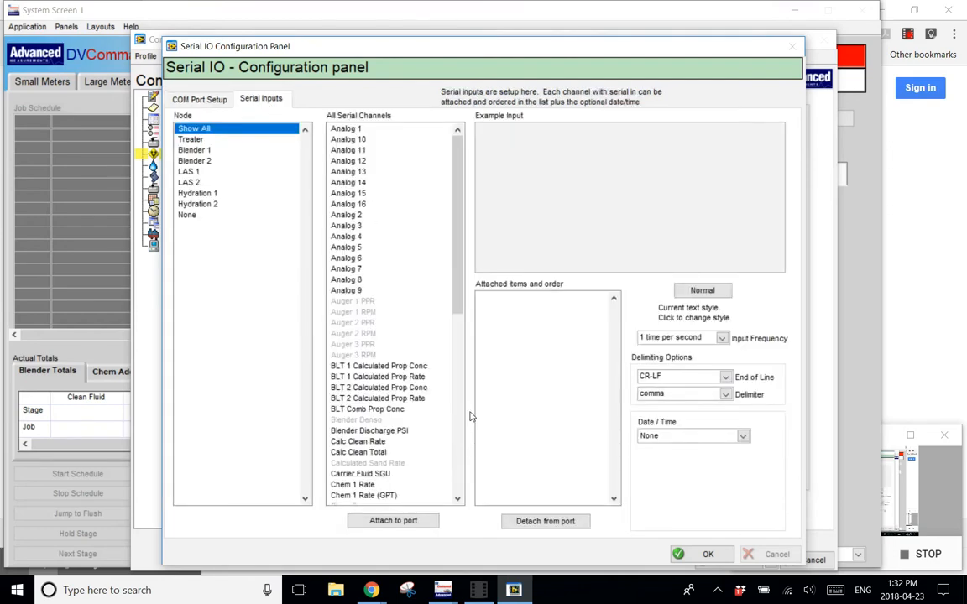
pyautogui.scroll(-7, 470, 405)
pyautogui.scroll(-4, 474, 428)
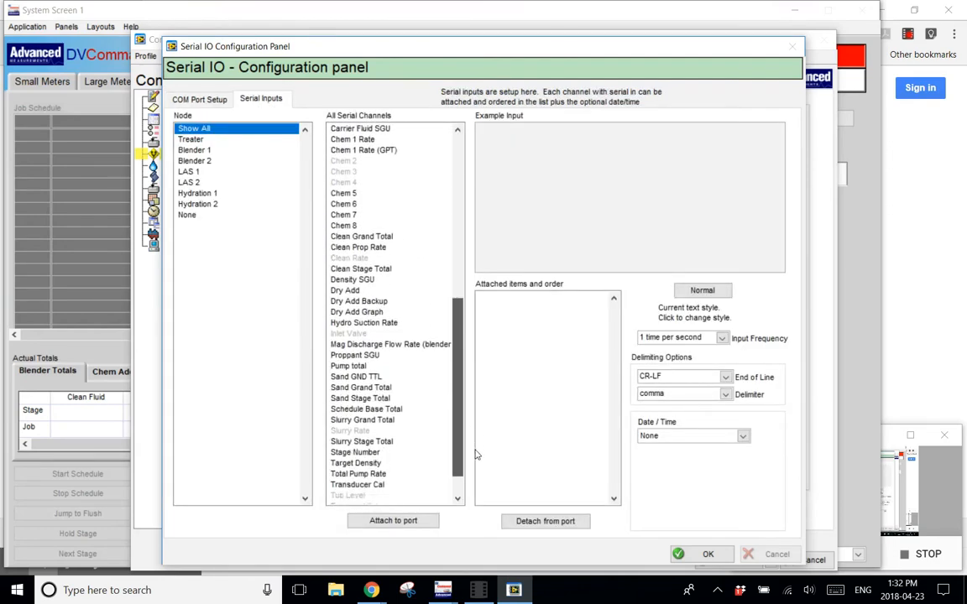
pyautogui.scroll(12, 470, 353)
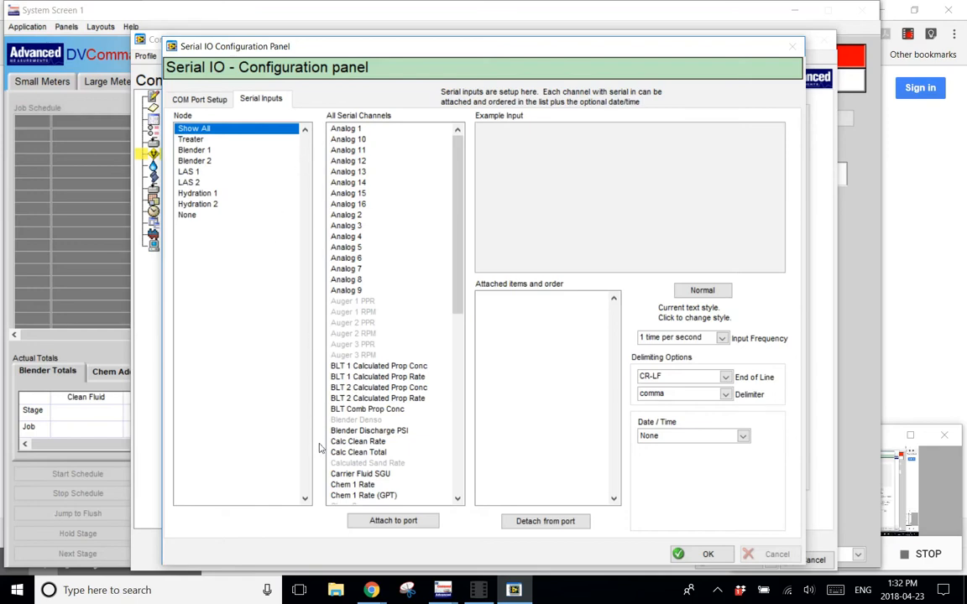
pyautogui.click(362, 442)
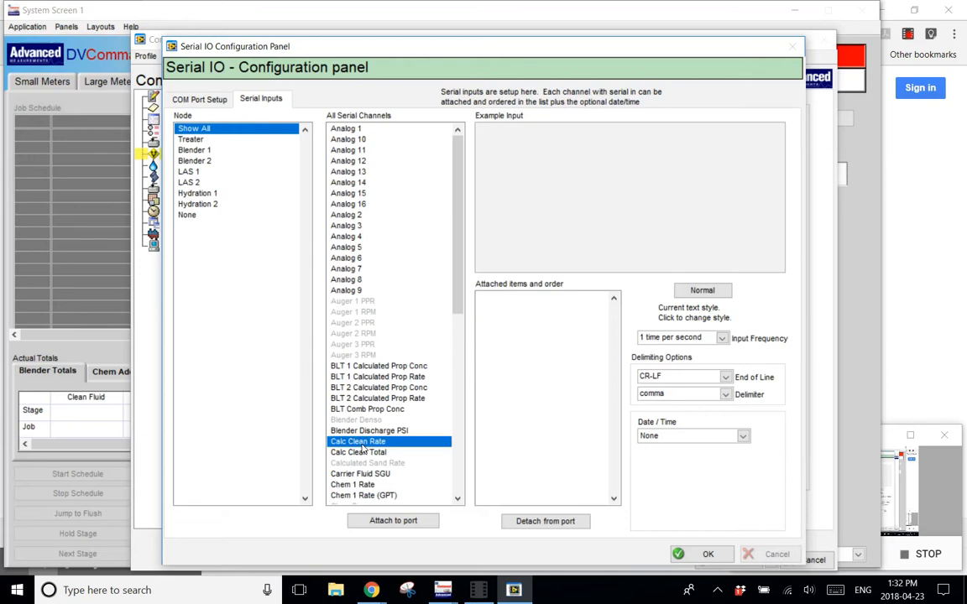
pyautogui.click(411, 524)
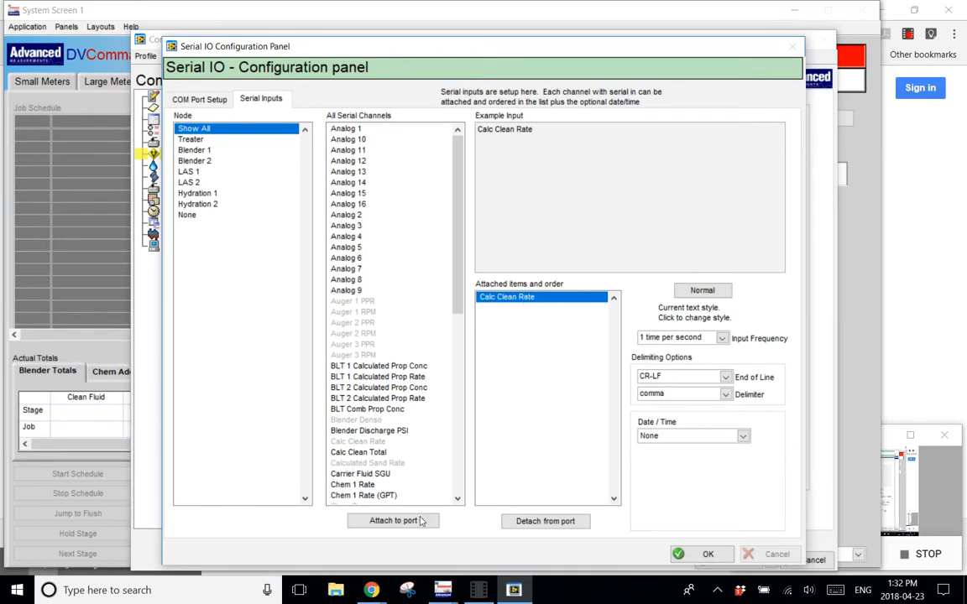
pyautogui.click(362, 485)
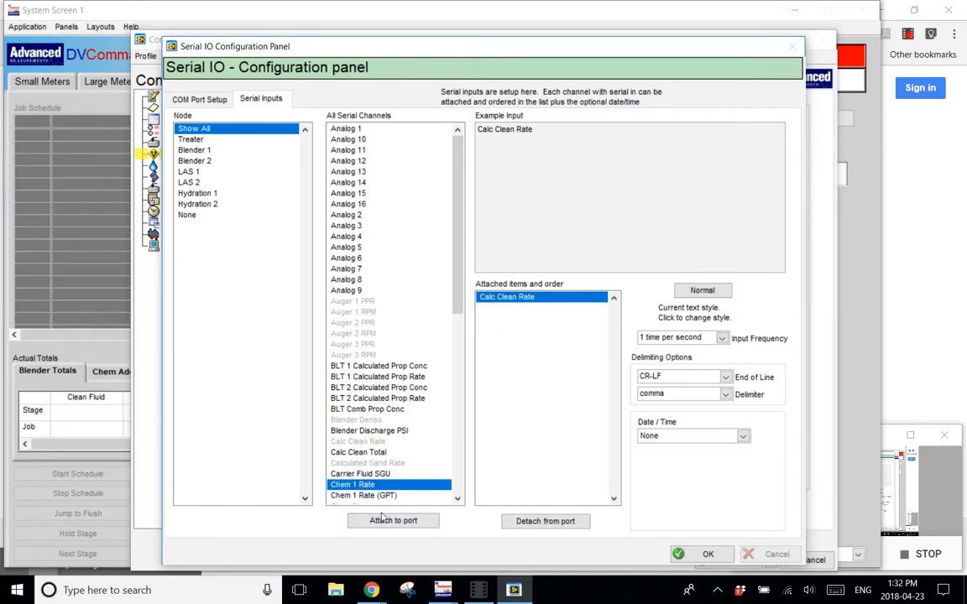
pyautogui.click(392, 520)
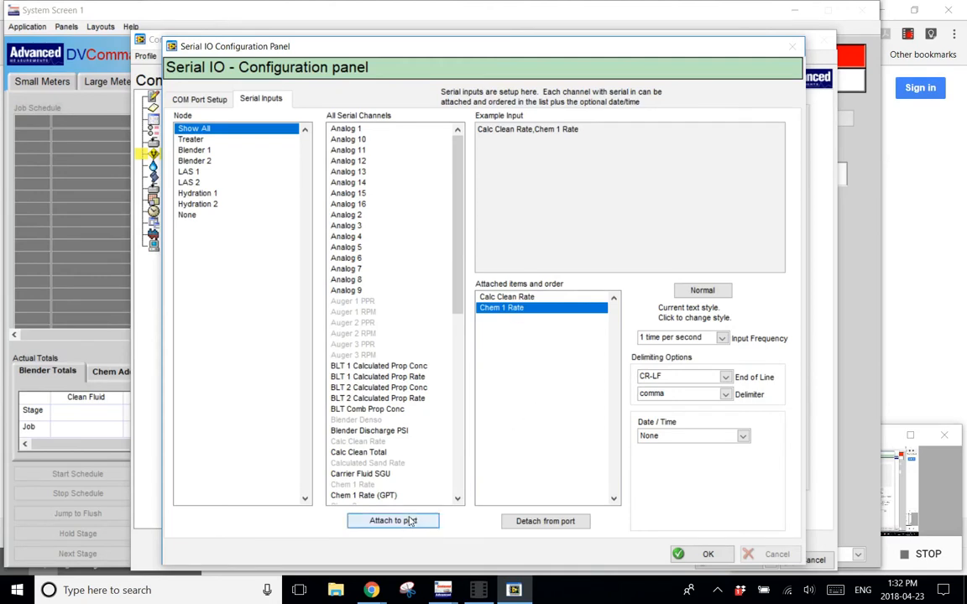
# Detach Chem 1 Rate from the port and attach it again.
pyautogui.click(527, 522)
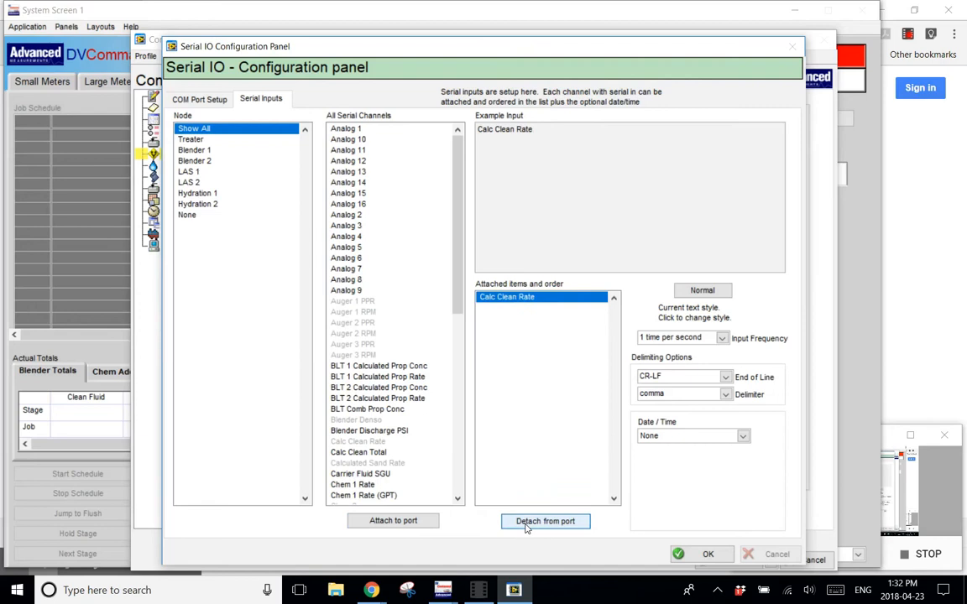
pyautogui.click(367, 487)
pyautogui.click(380, 522)
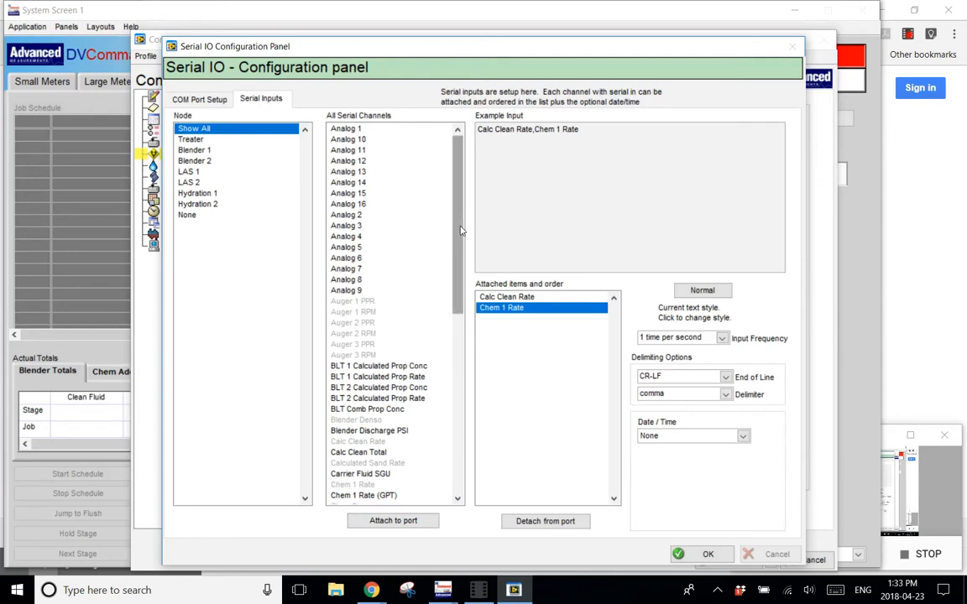
# Attach an (Unused) placeholder to the port and order it between Calc Clean Rate and Chem 1 Rate.
pyautogui.scroll(-12, 382, 493)
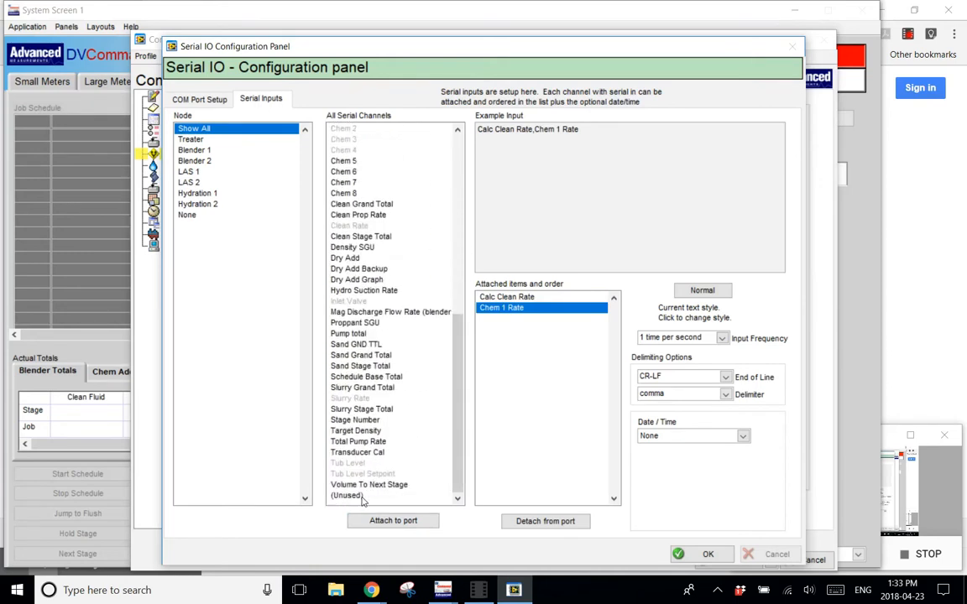
pyautogui.click(344, 495)
pyautogui.click(390, 521)
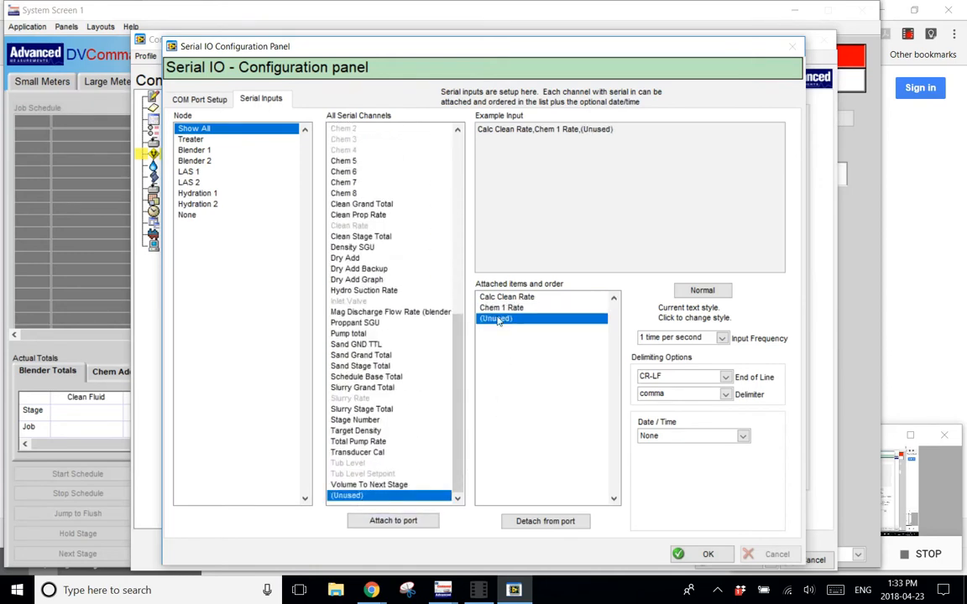
pyautogui.moveTo(501, 307); pyautogui.dragTo(506, 330)
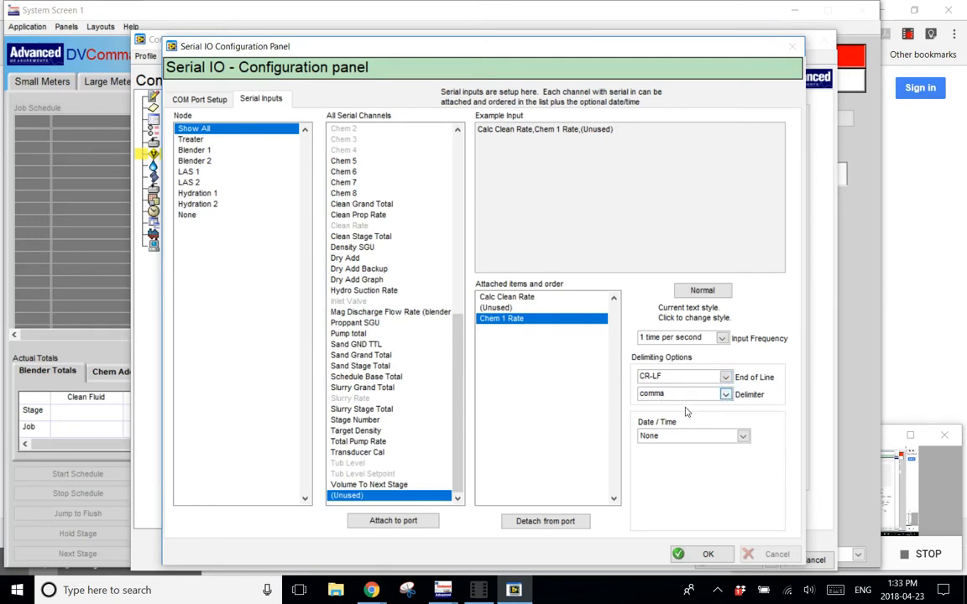
# Set the serial input's date/time option to Both (Same Field) and accept the serial configuration.
pyautogui.click(743, 435)
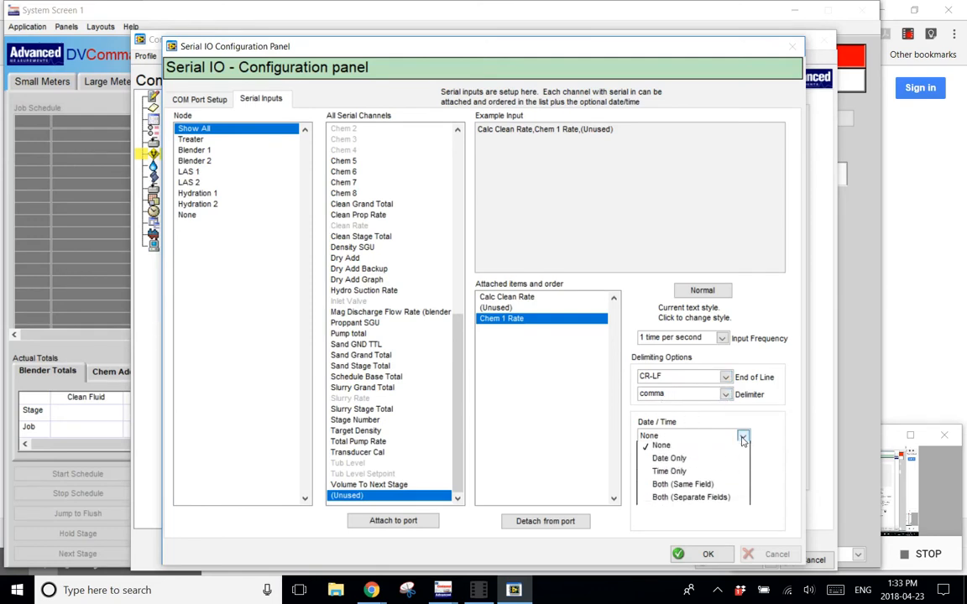
pyautogui.click(721, 488)
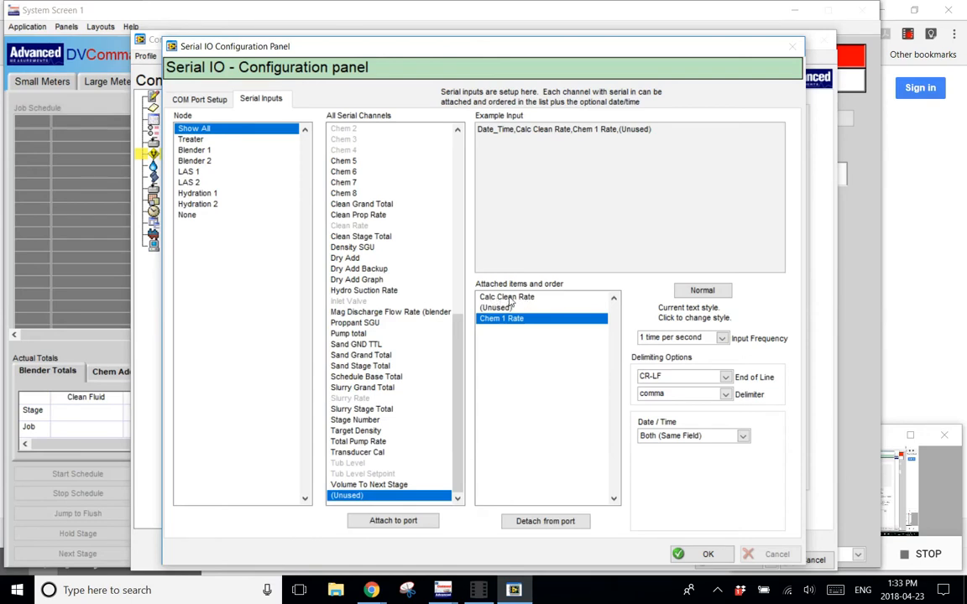
pyautogui.click(703, 553)
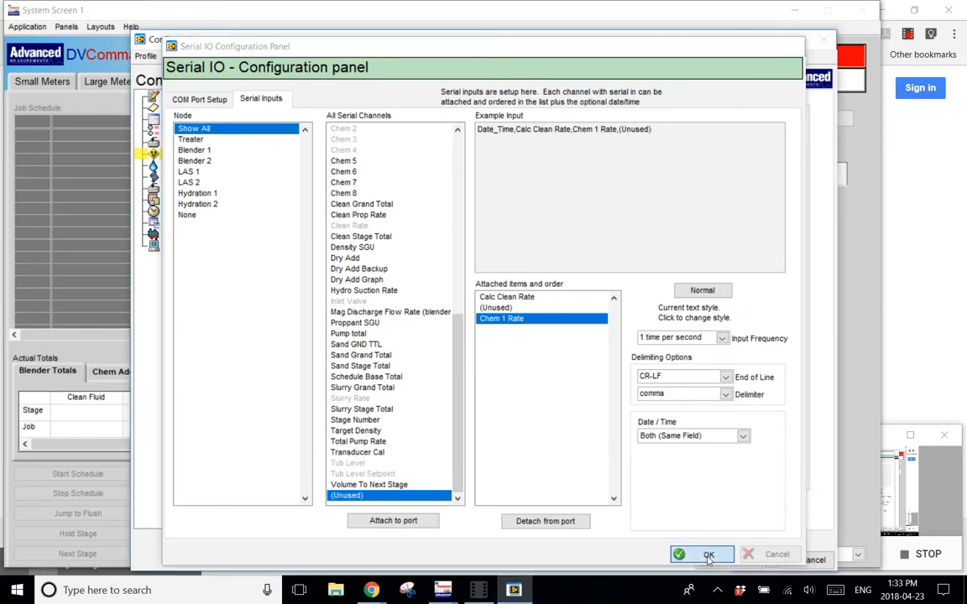
# Remove the Network data source from the Calc Clean Rate channel, leaving its Serial input.
pyautogui.click(177, 94)
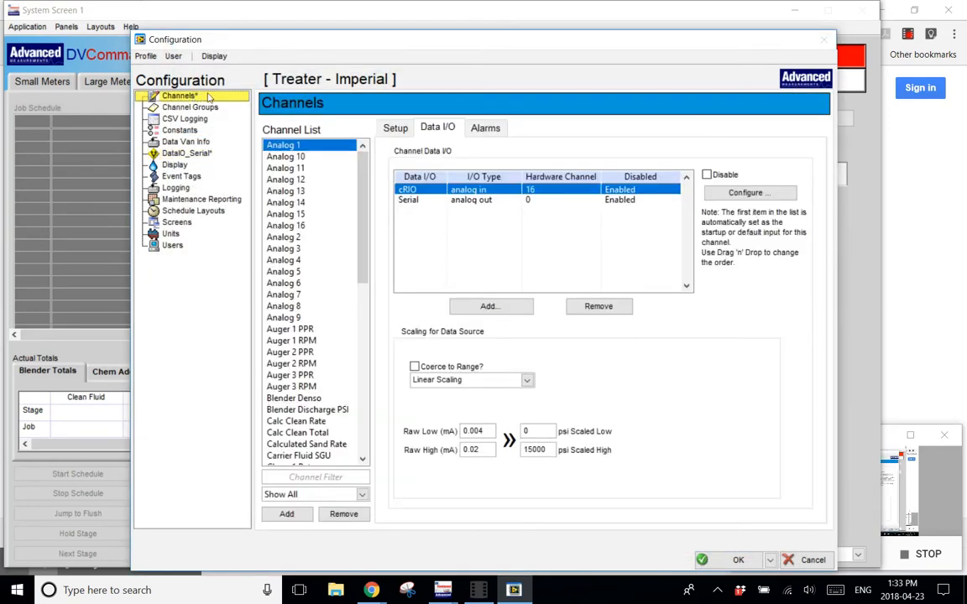
pyautogui.scroll(-4, 365, 192)
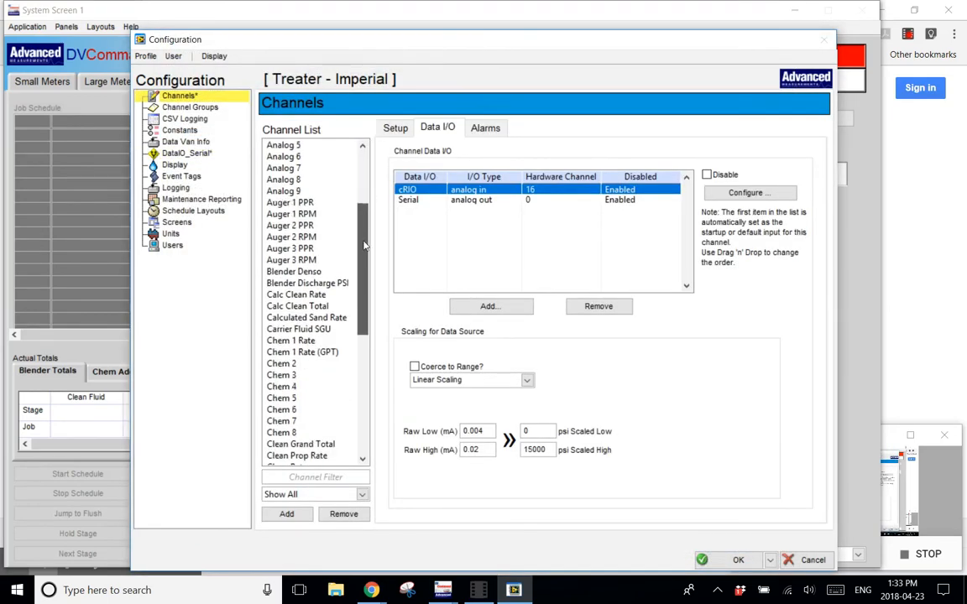
pyautogui.click(296, 295)
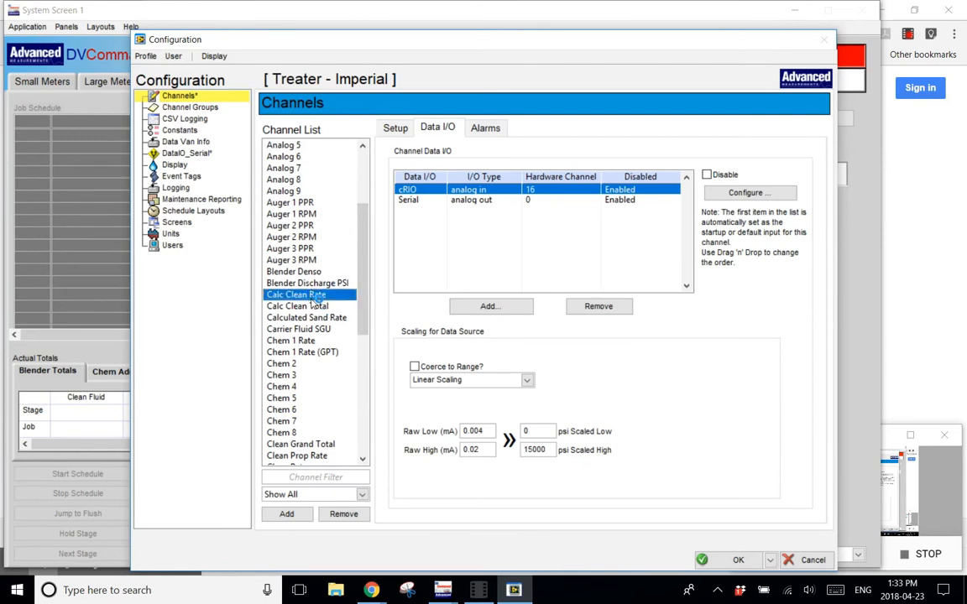
pyautogui.click(405, 191)
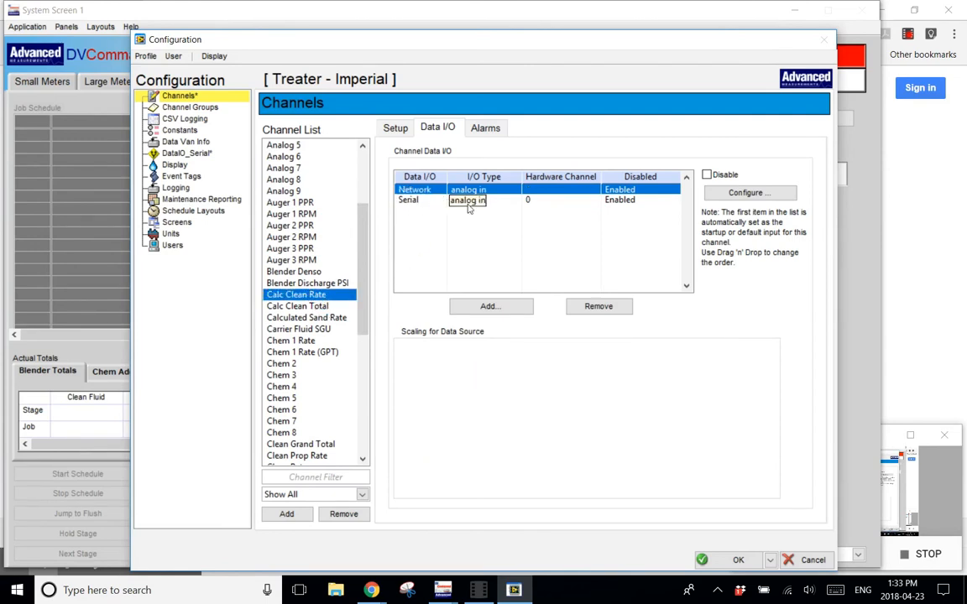
pyautogui.click(406, 200)
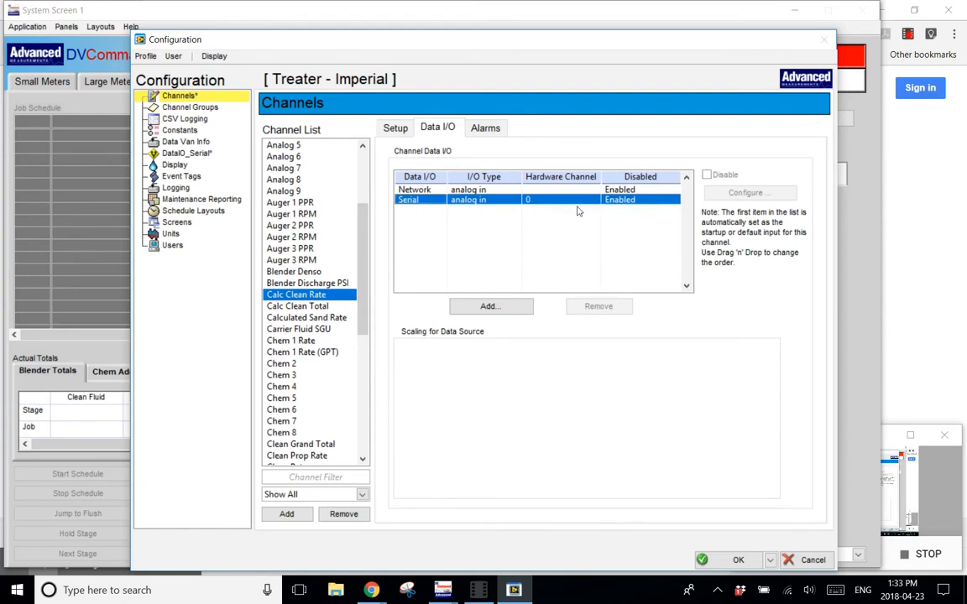
pyautogui.click(443, 188)
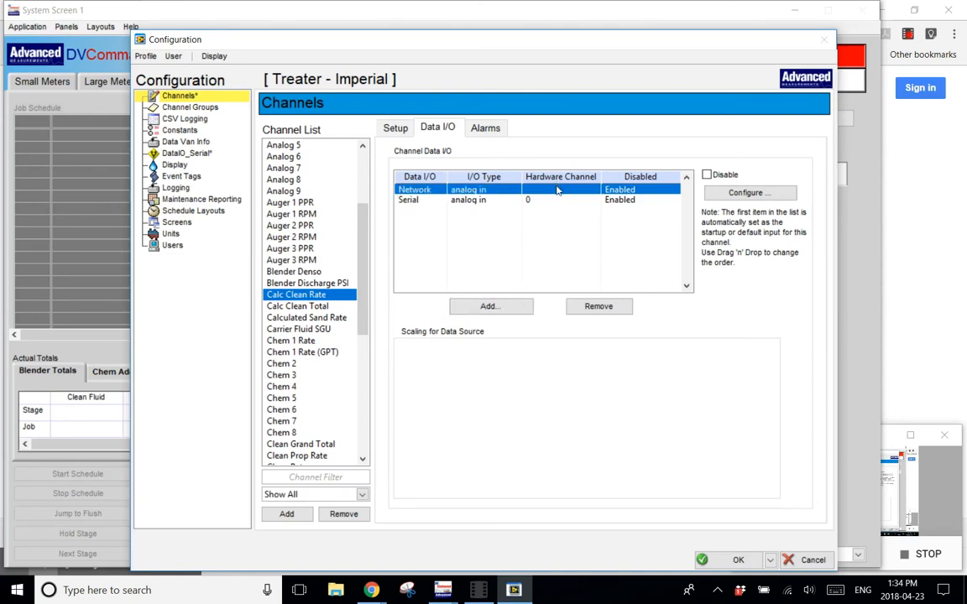
pyautogui.click(601, 307)
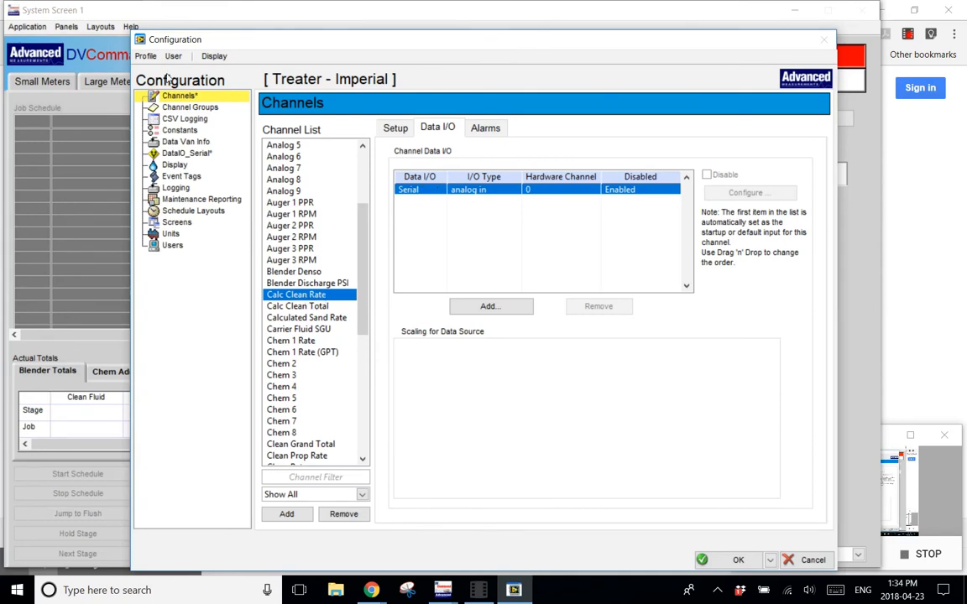
# Detach Calc Clean Rate from the COM 1 serial inputs, accept the configuration, and return to the channel's data sources.
pyautogui.click(188, 154)
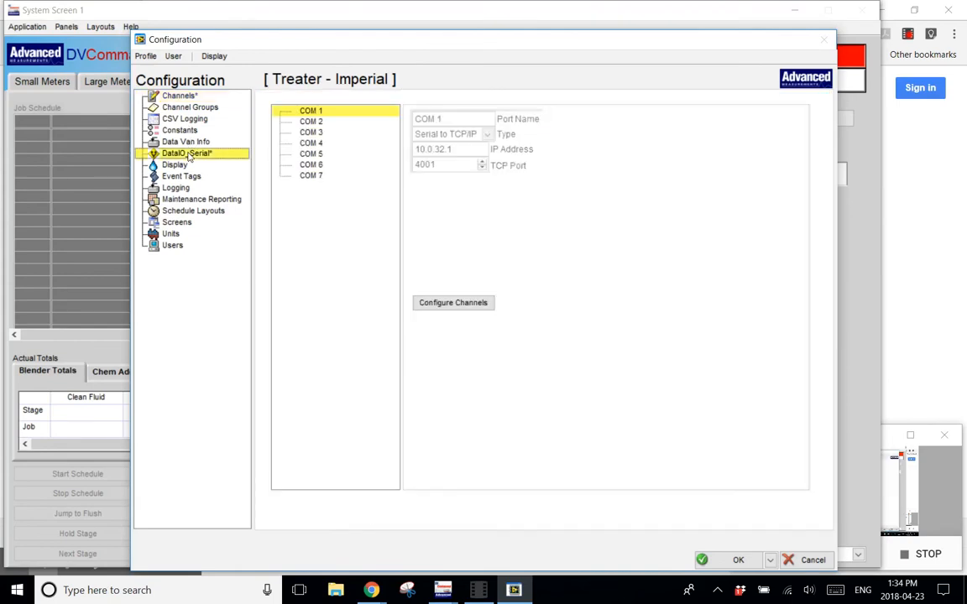
pyautogui.click(445, 302)
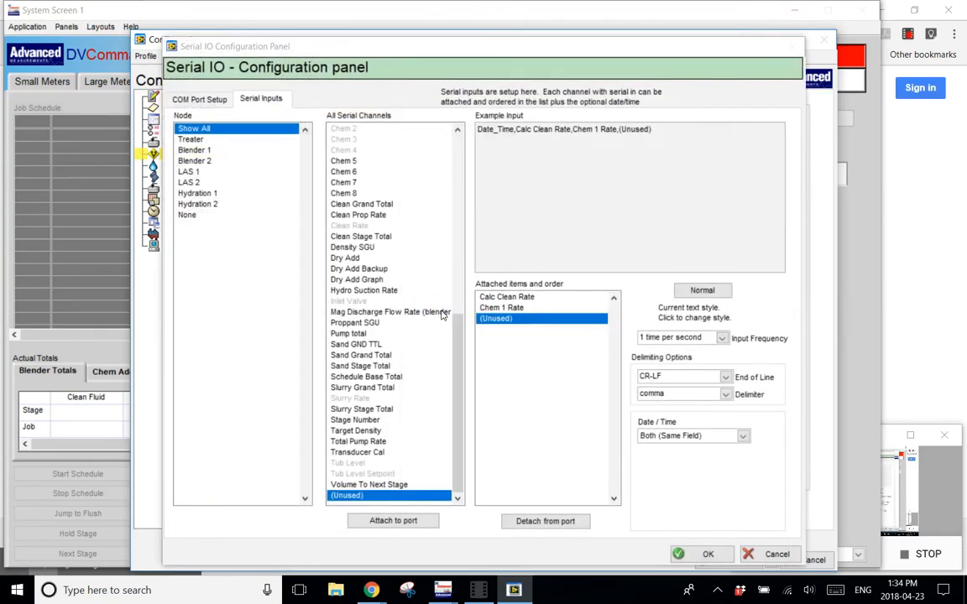
pyautogui.click(510, 298)
pyautogui.click(567, 529)
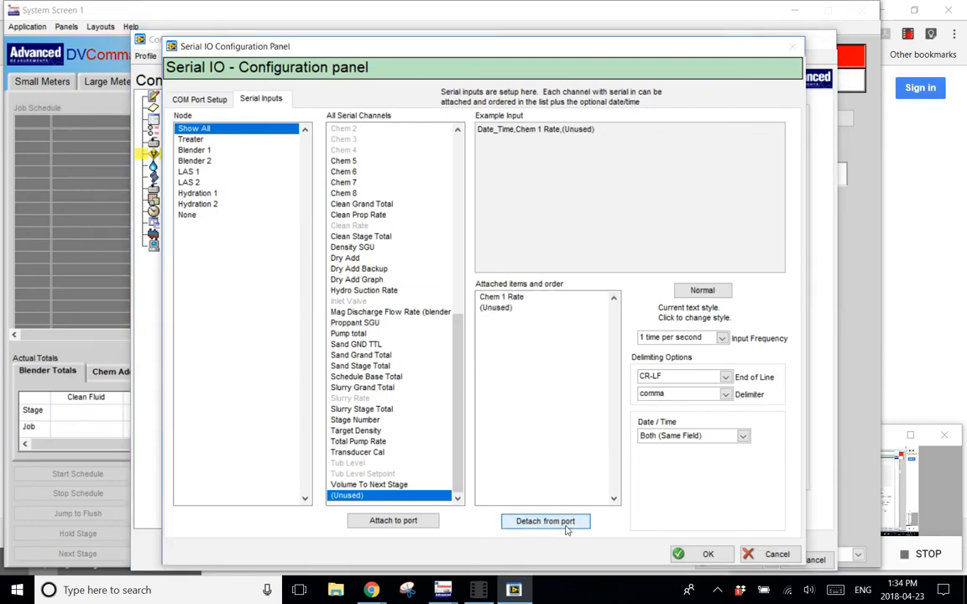
pyautogui.click(696, 555)
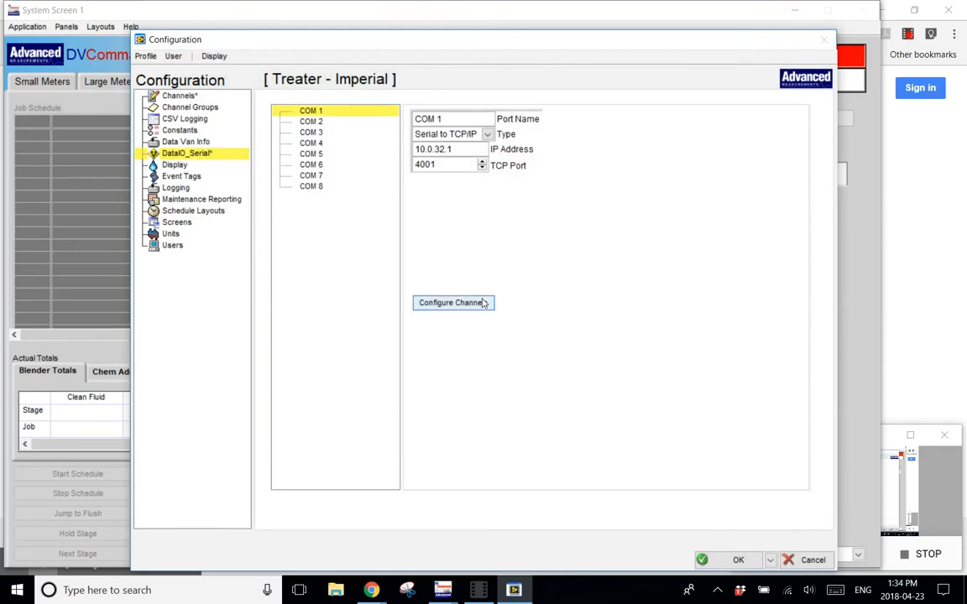
pyautogui.click(192, 97)
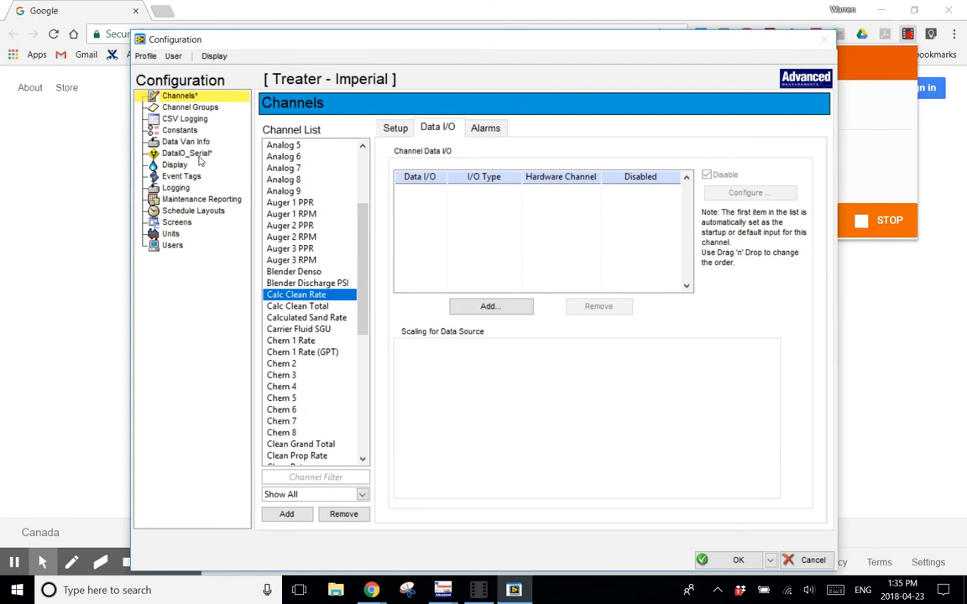
# Review the port name, connection type, IP address and TCP port of the other serial ports, from COM 2 to COM 8.
pyautogui.click(189, 153)
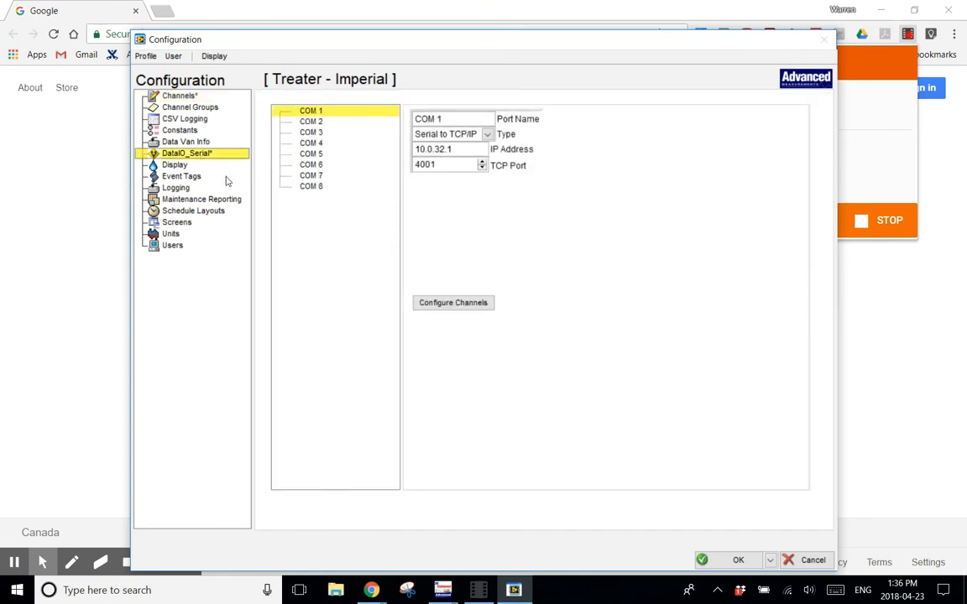
pyautogui.click(311, 122)
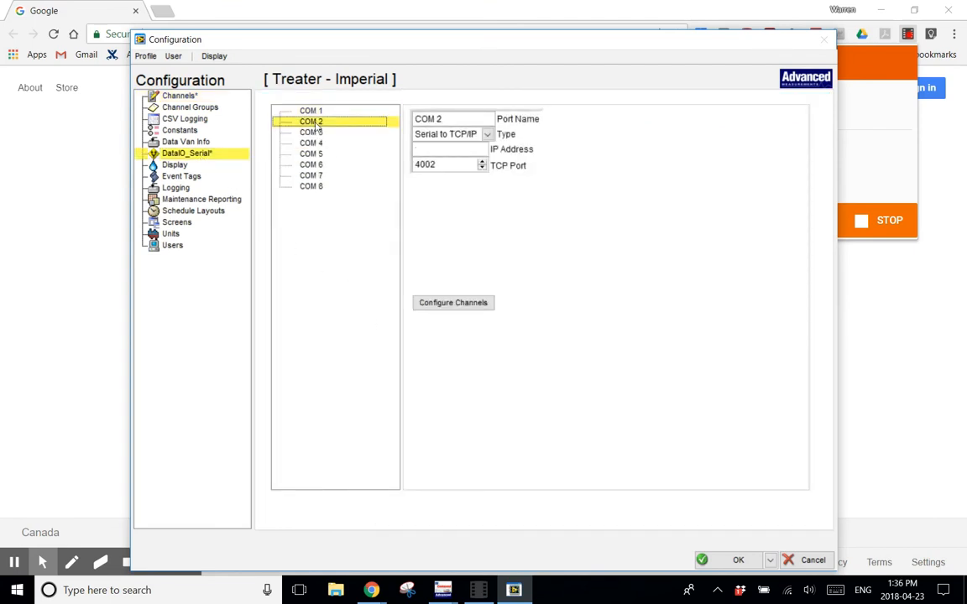
pyautogui.click(312, 144)
pyautogui.click(310, 154)
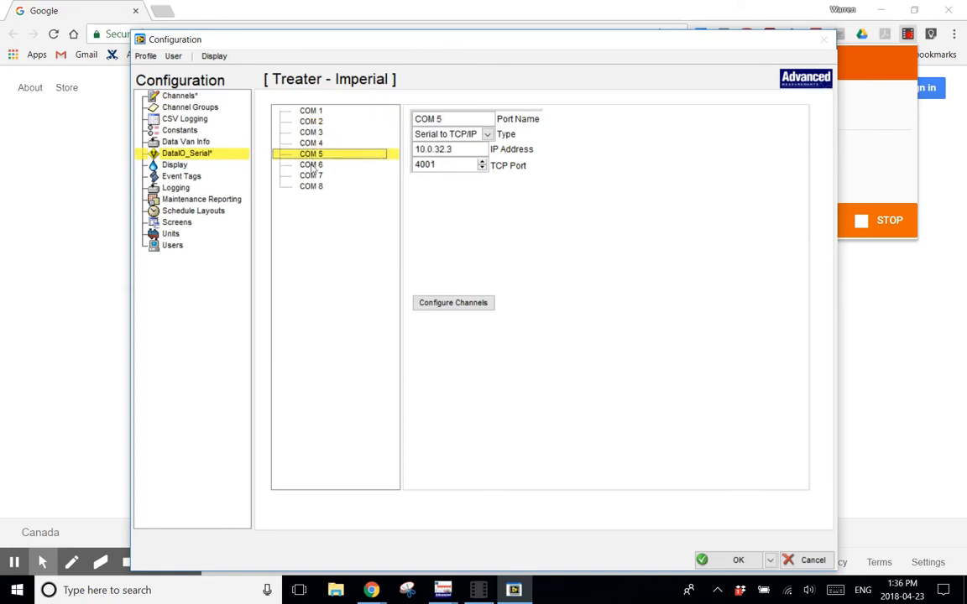
pyautogui.click(312, 165)
pyautogui.click(316, 177)
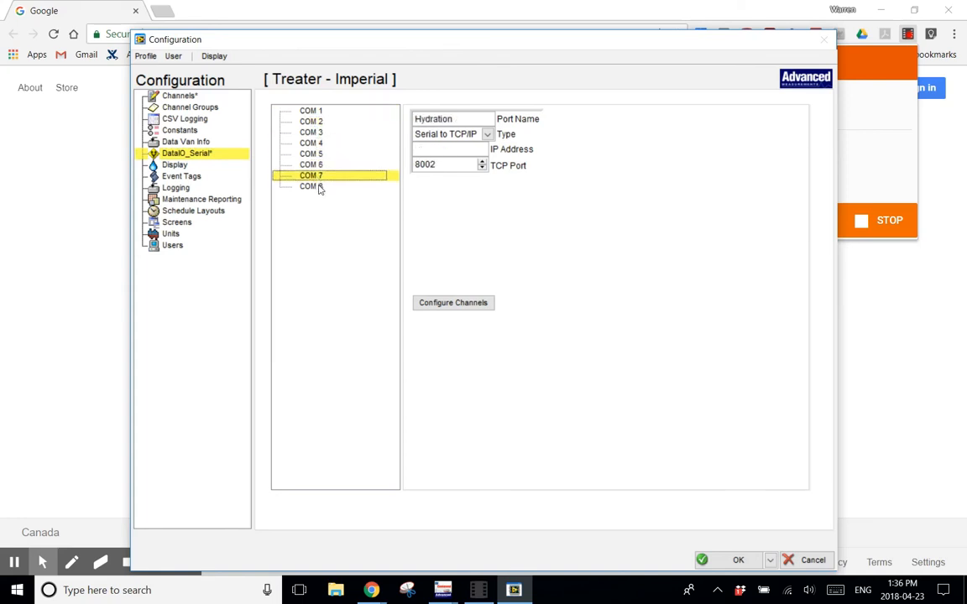
pyautogui.click(318, 187)
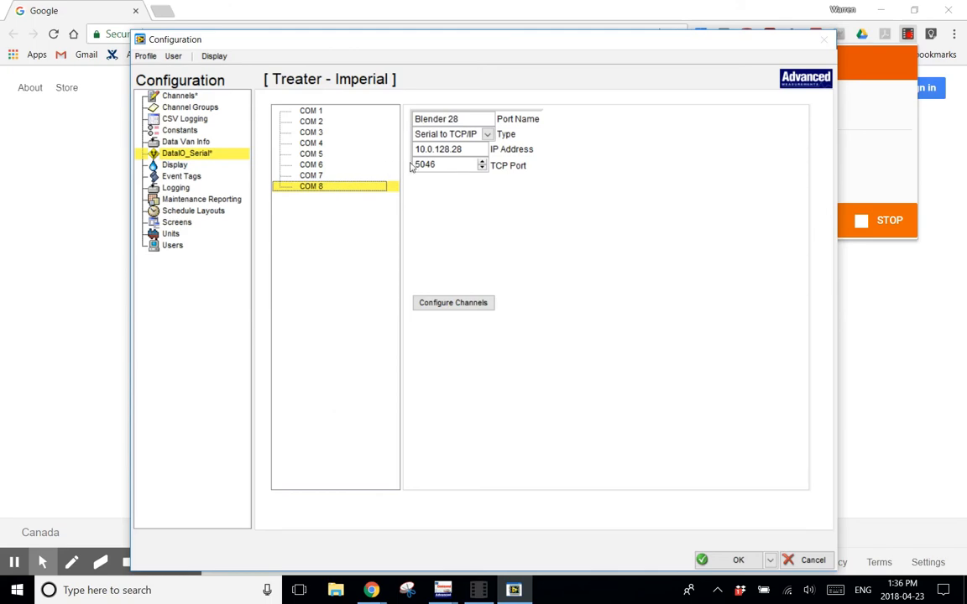